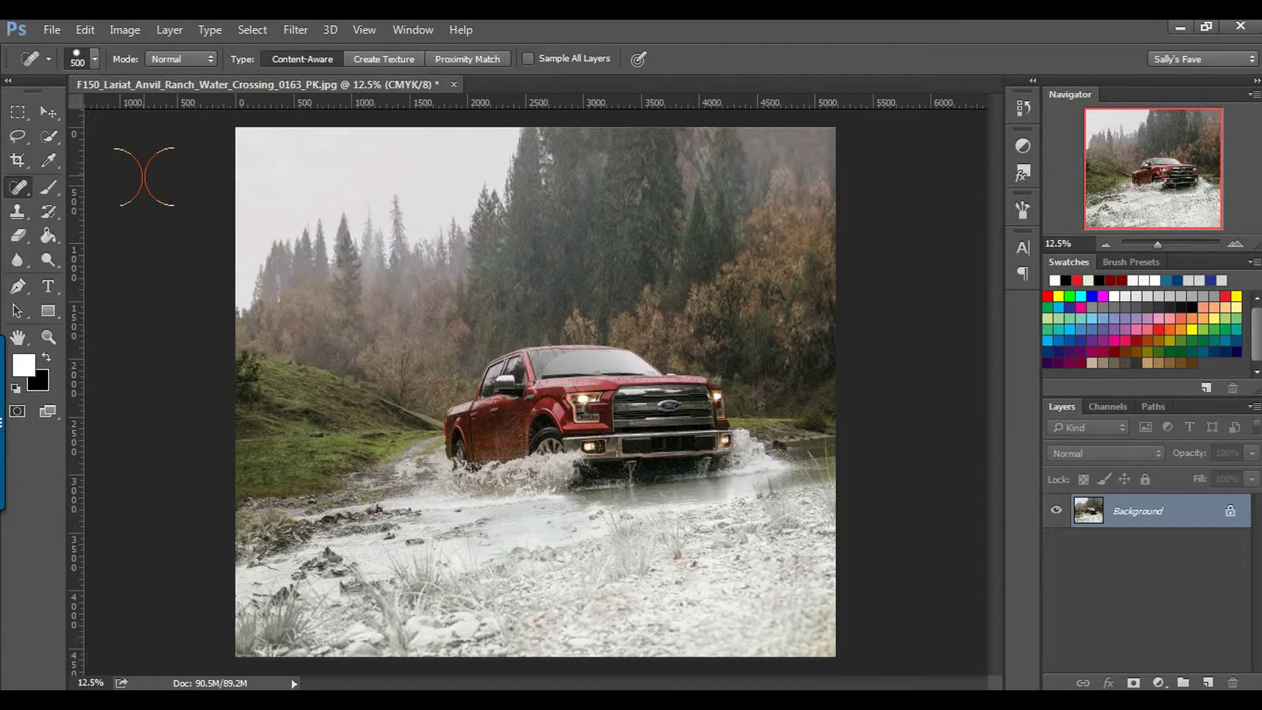
Step: Switch to the Move tool for moving layers
left_click(41, 116)
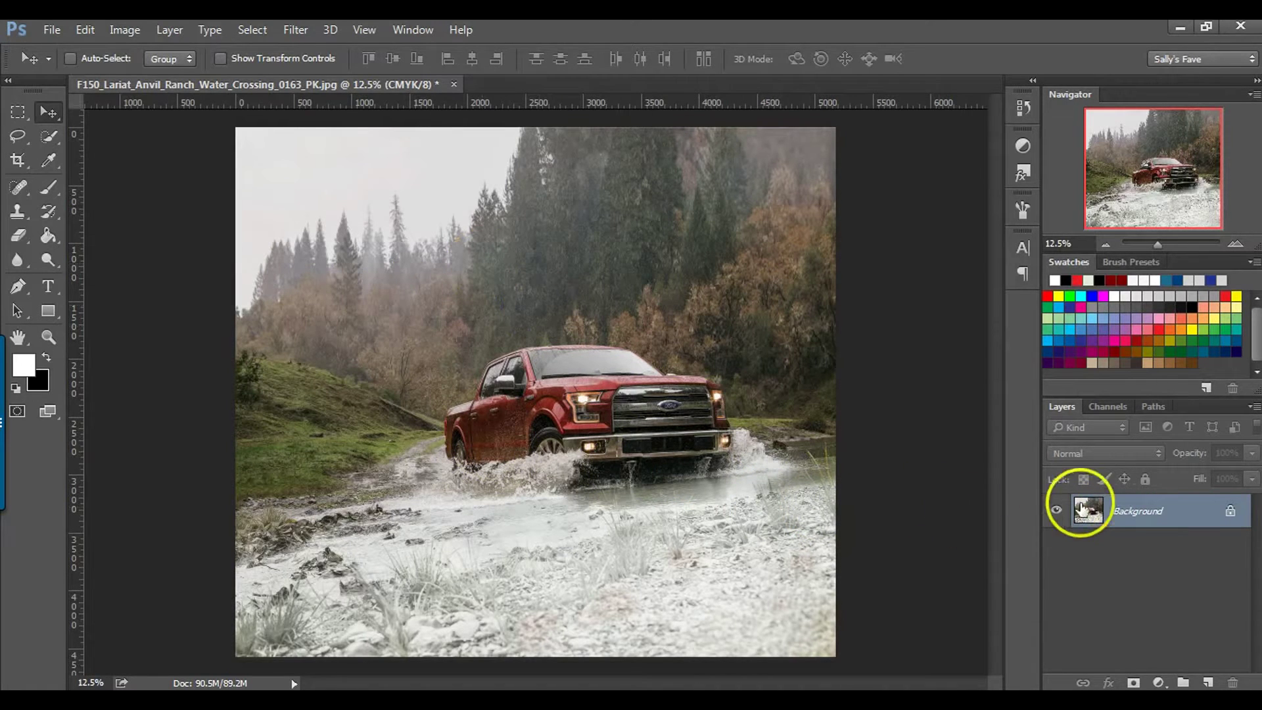
Step: Duplicate the Background into Layer 1, hide the Background, and shift Layer 1 about 360 px left
key("ctrl+j")
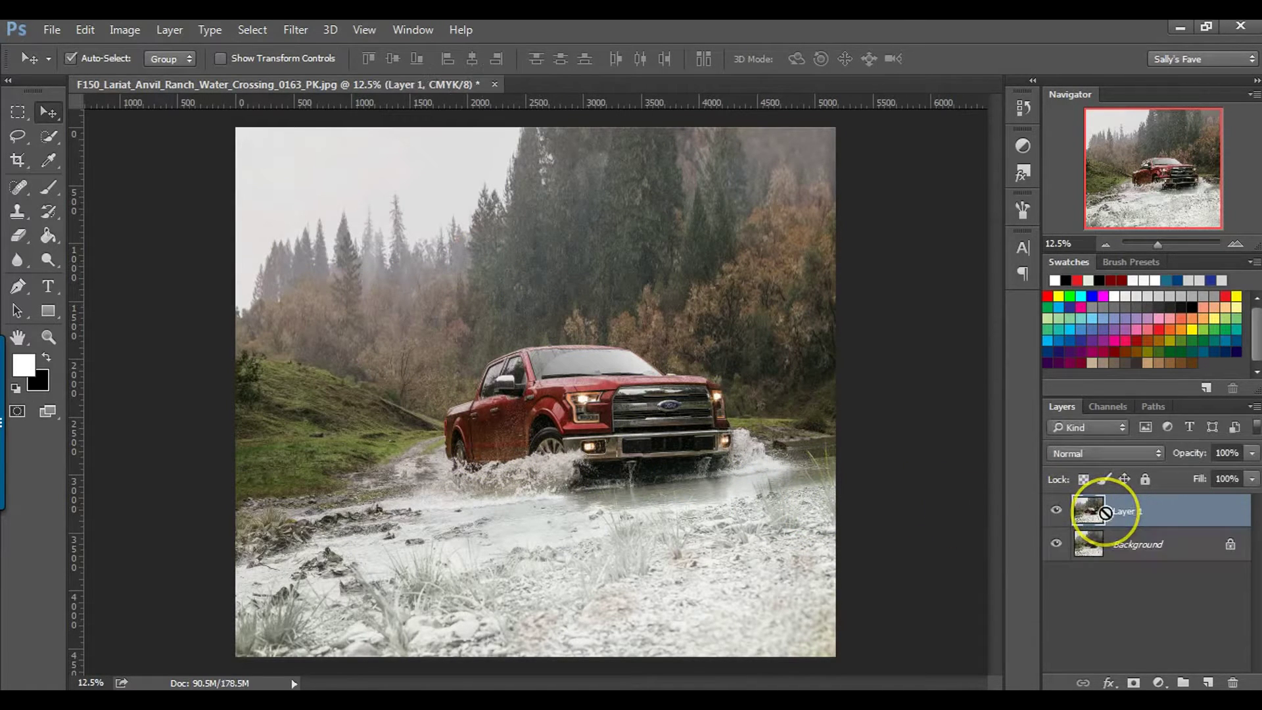
left_click_drag(1105, 513, 716, 336)
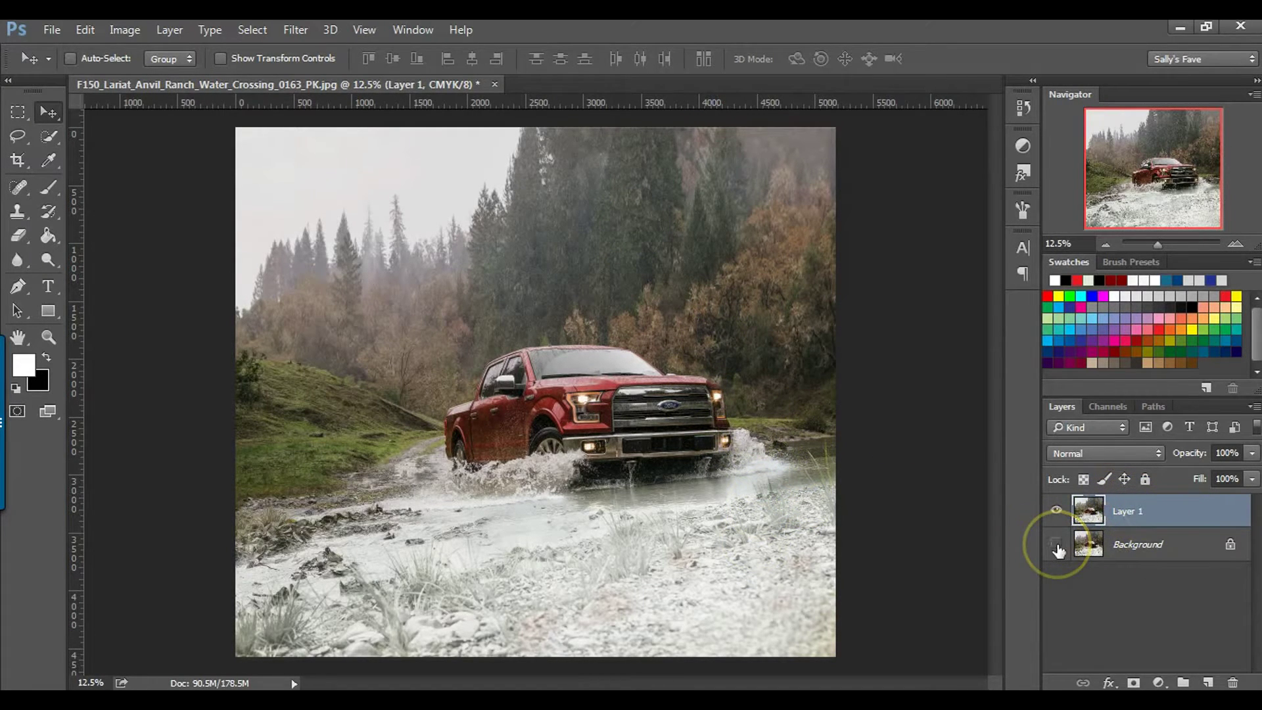
left_click(1146, 511)
left_click_drag(715, 364, 600, 361)
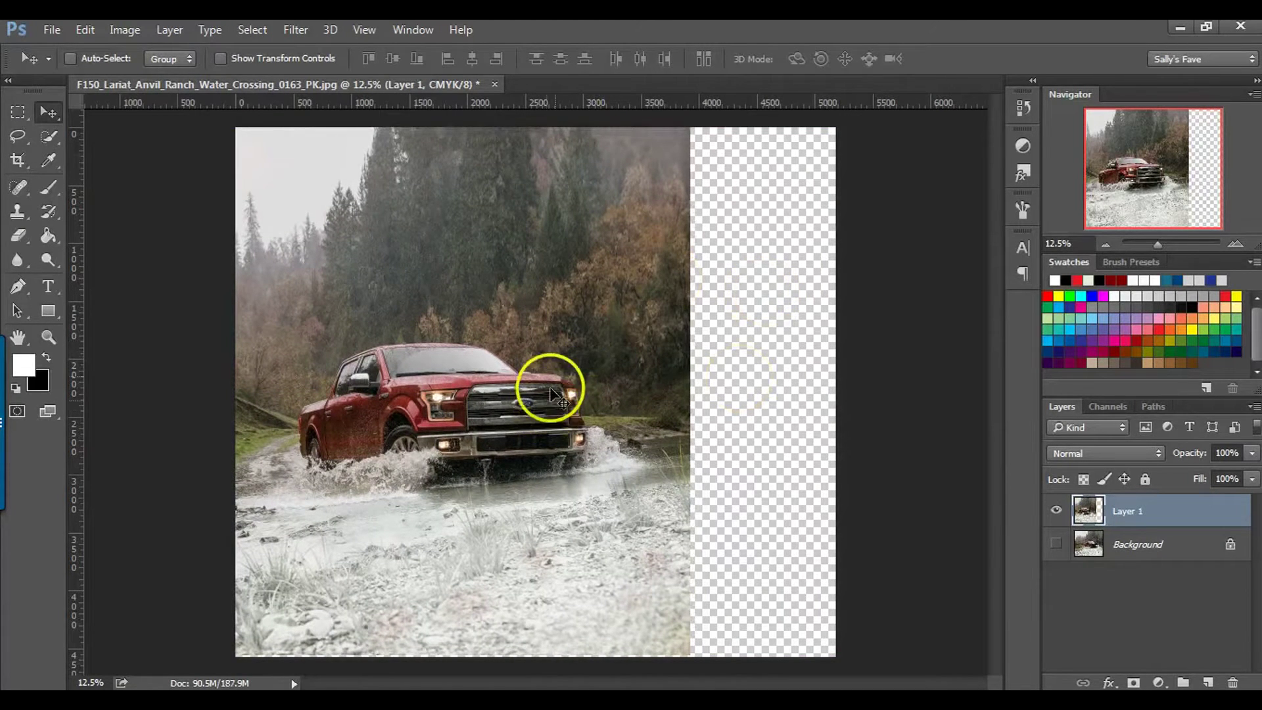
Step: Check the Image menu without running a command, then select the Rectangular Marquee tool
left_click(124, 30)
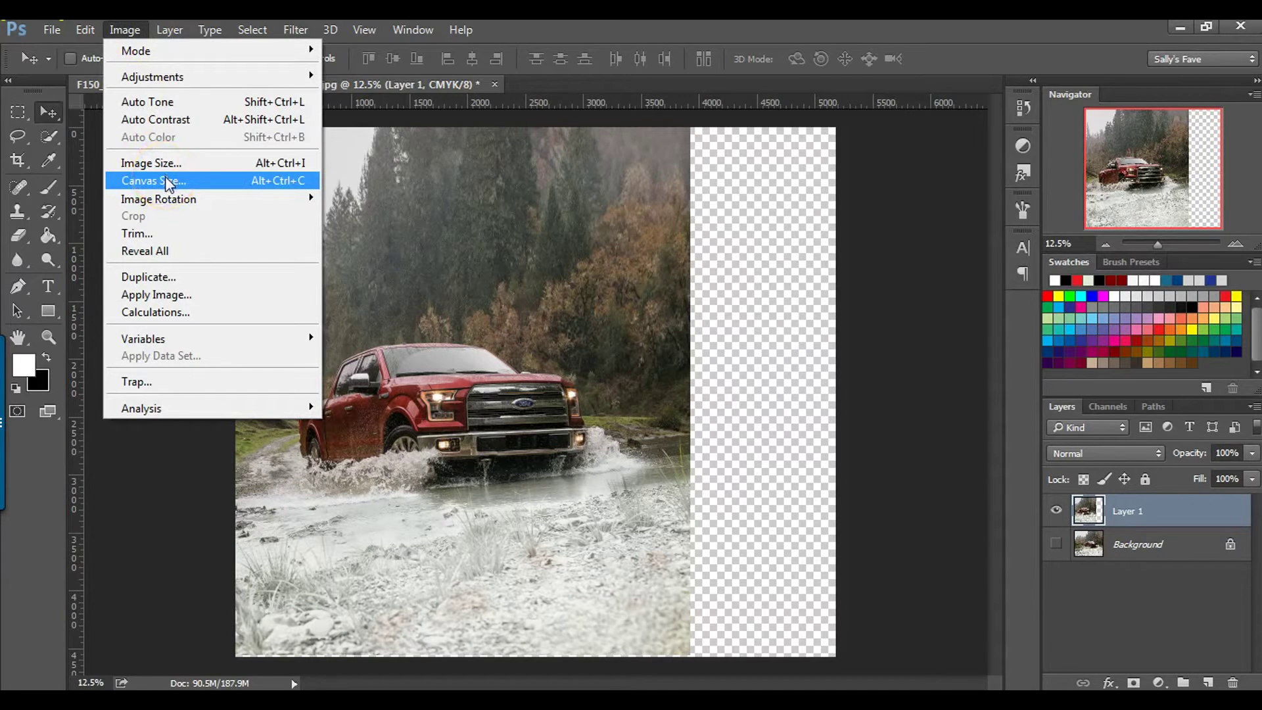
left_click(855, 235)
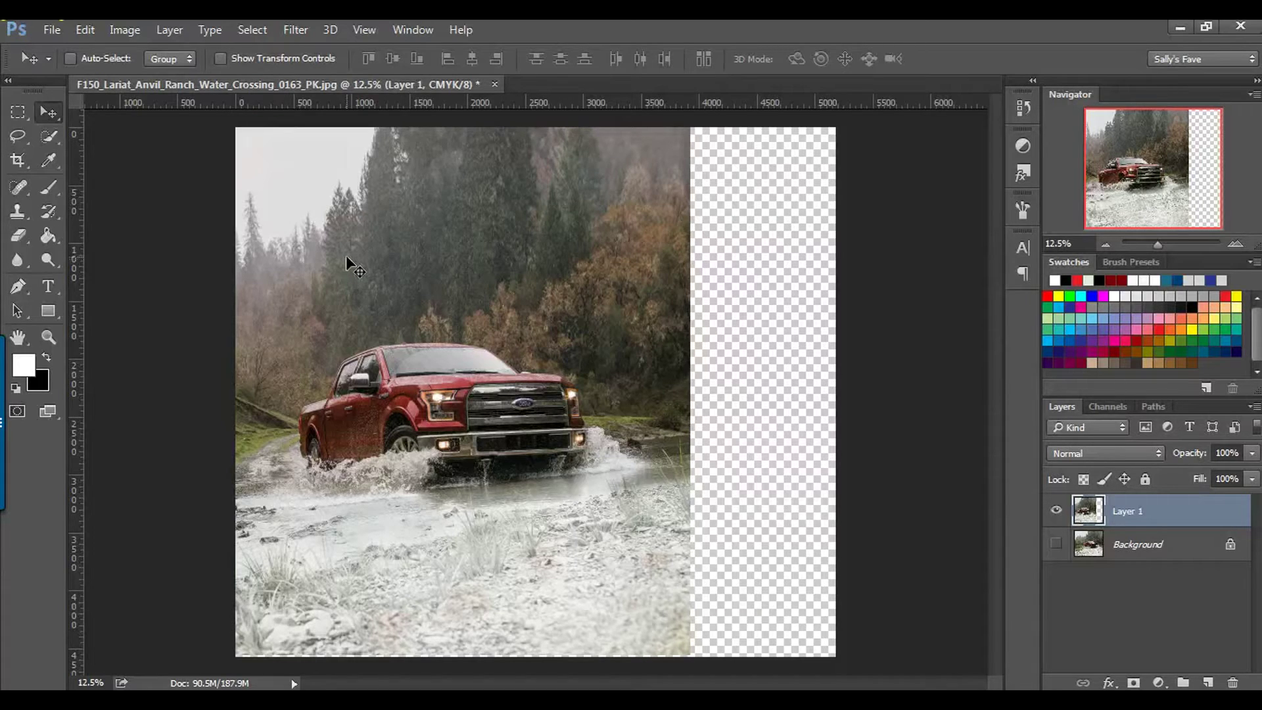
left_click(15, 113)
left_click(698, 122)
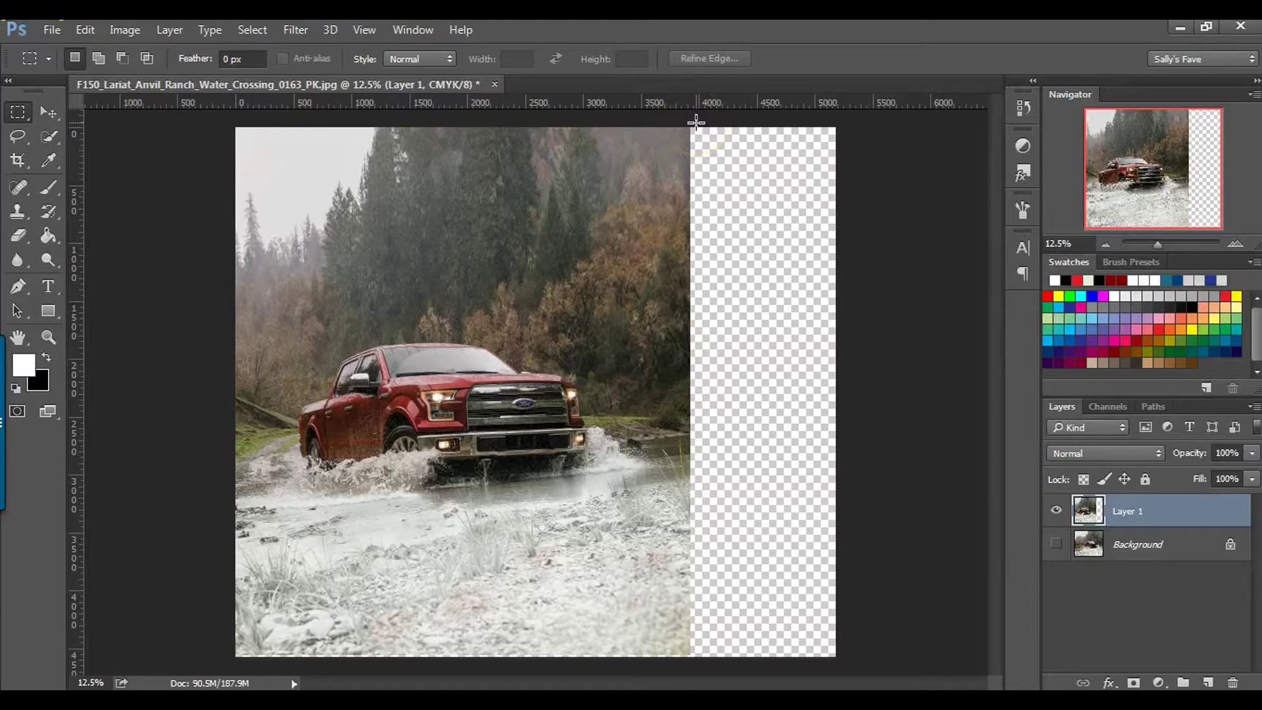
Step: Marquee-select the 1264 × 4392 px transparent strip on the right and open its context menu
left_click(23, 110)
left_click_drag(20, 109, 66, 108)
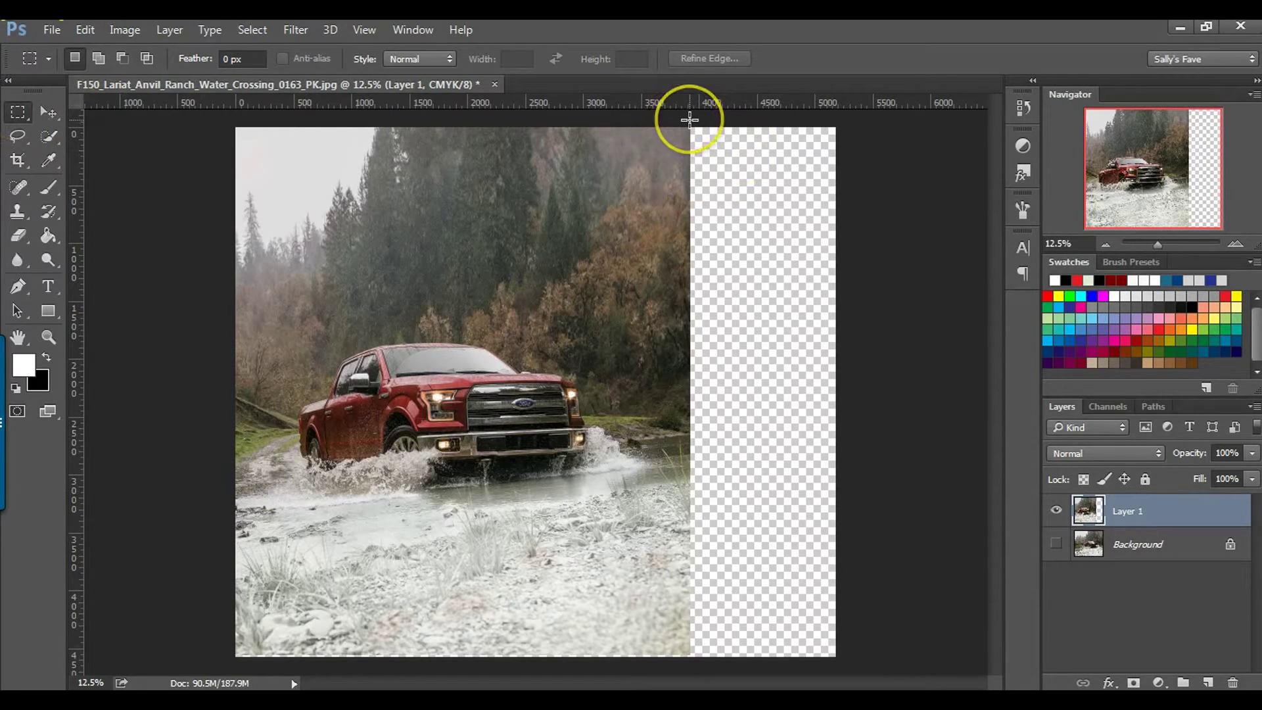
left_click_drag(689, 119, 881, 658)
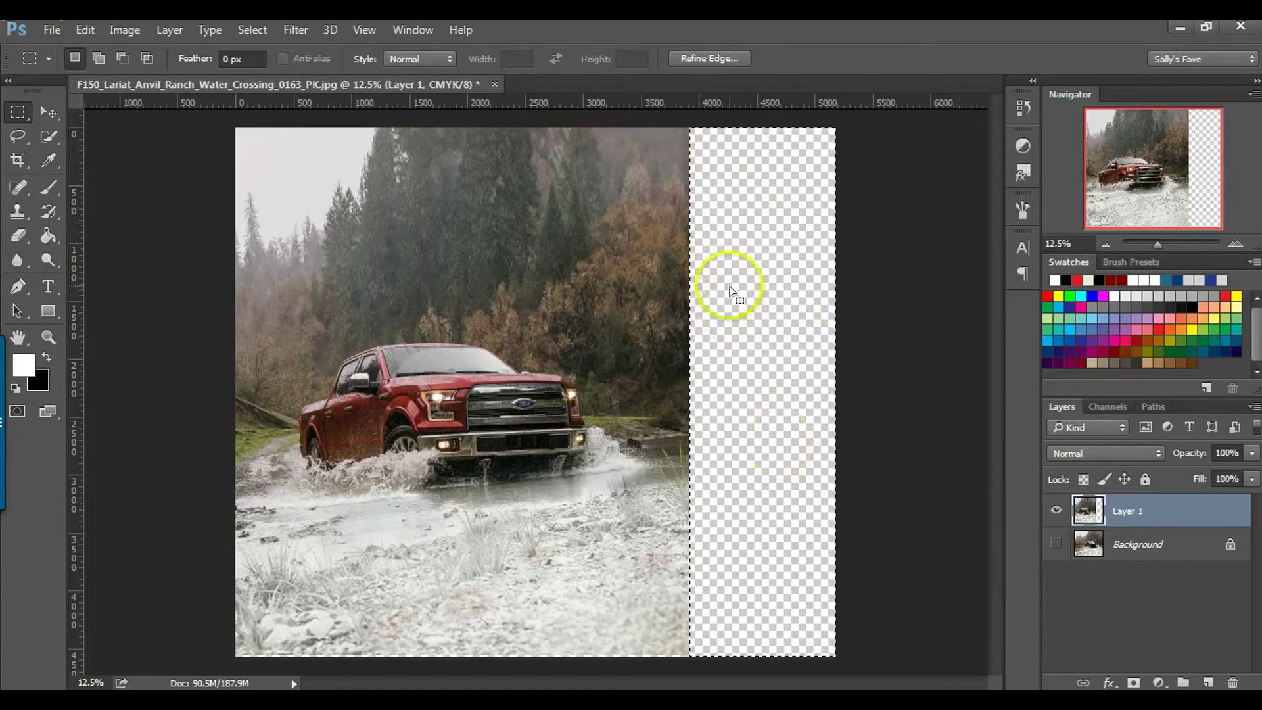
right_click(761, 290)
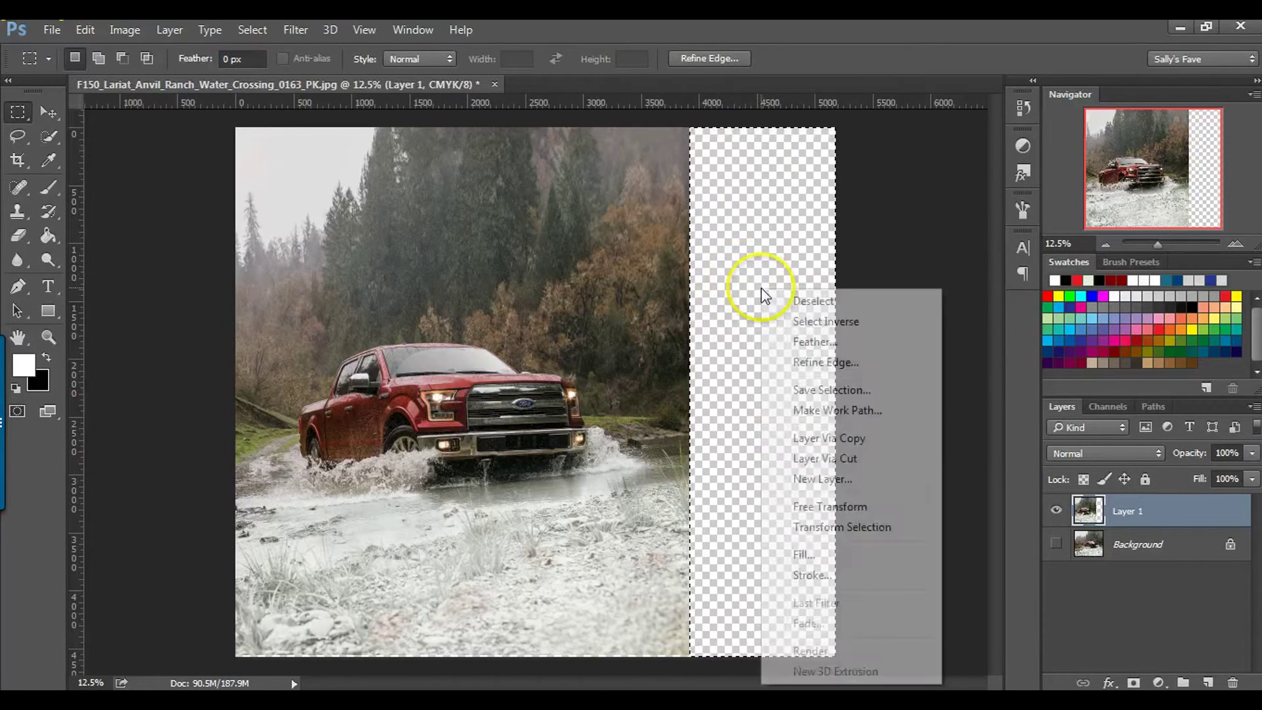
Step: Fill the right strip with Content-Aware contents at 100% opacity, then deselect it
left_click(827, 557)
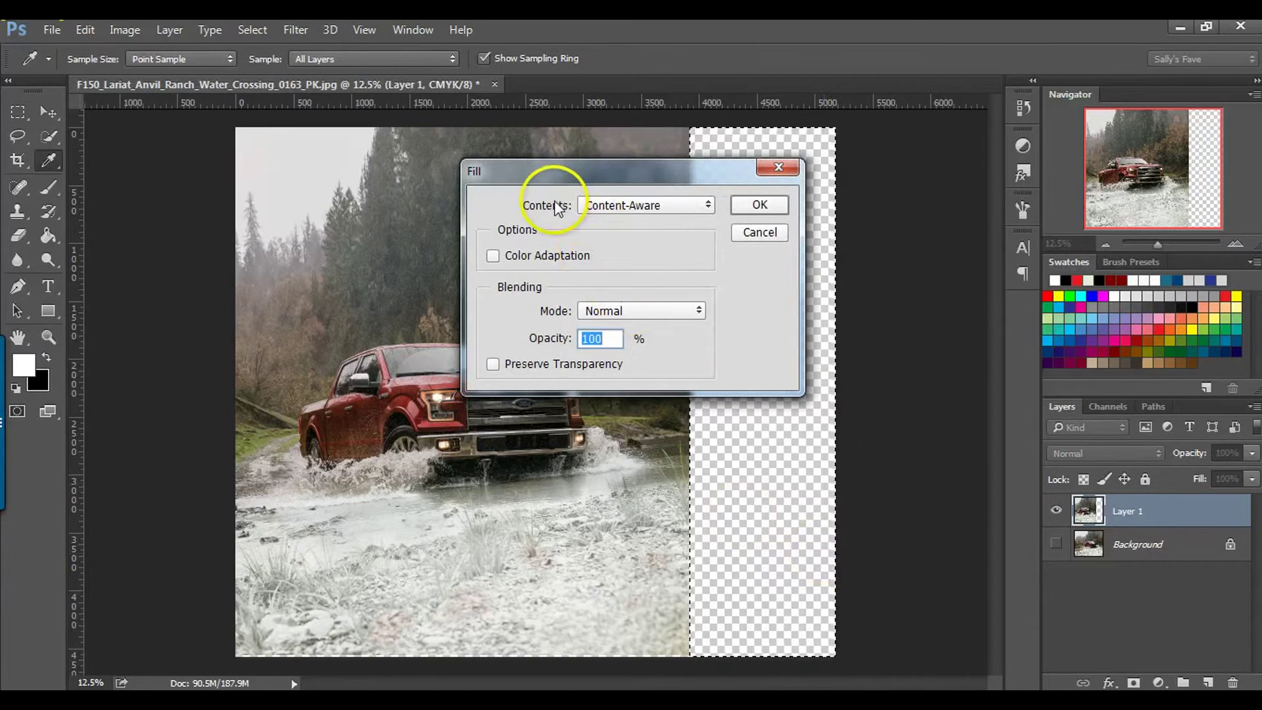
left_click(697, 205)
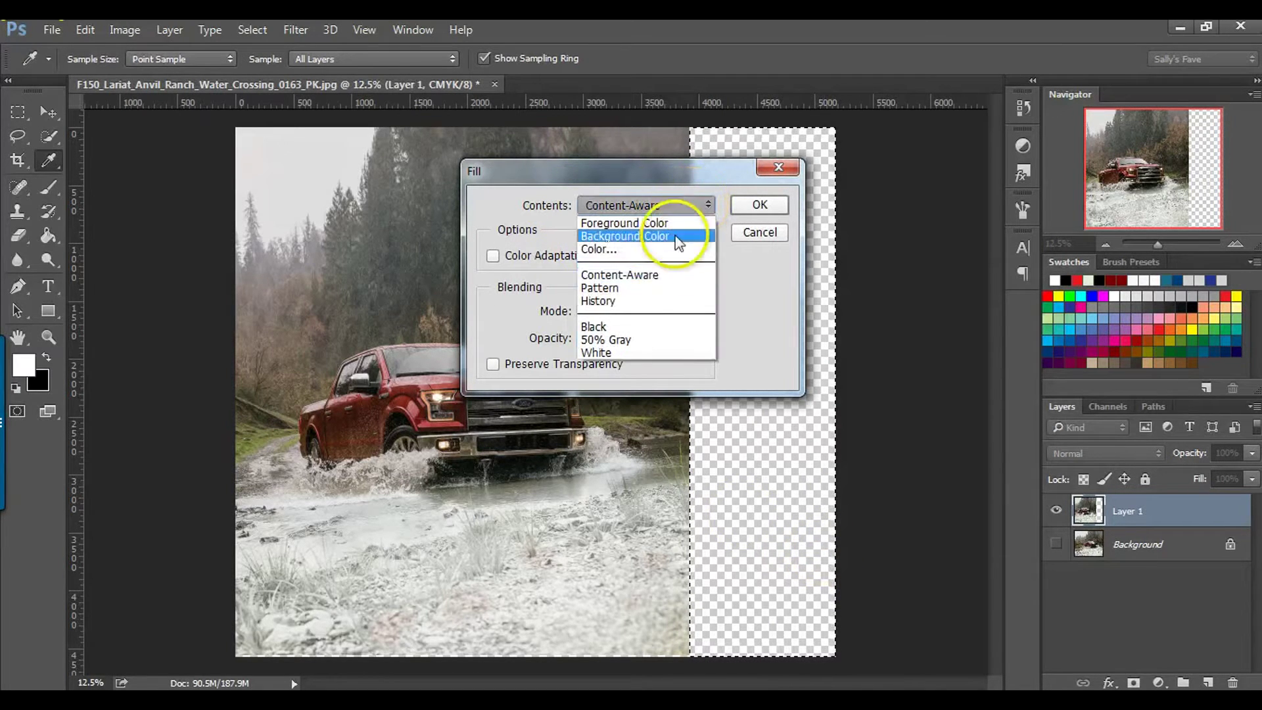
left_click(651, 276)
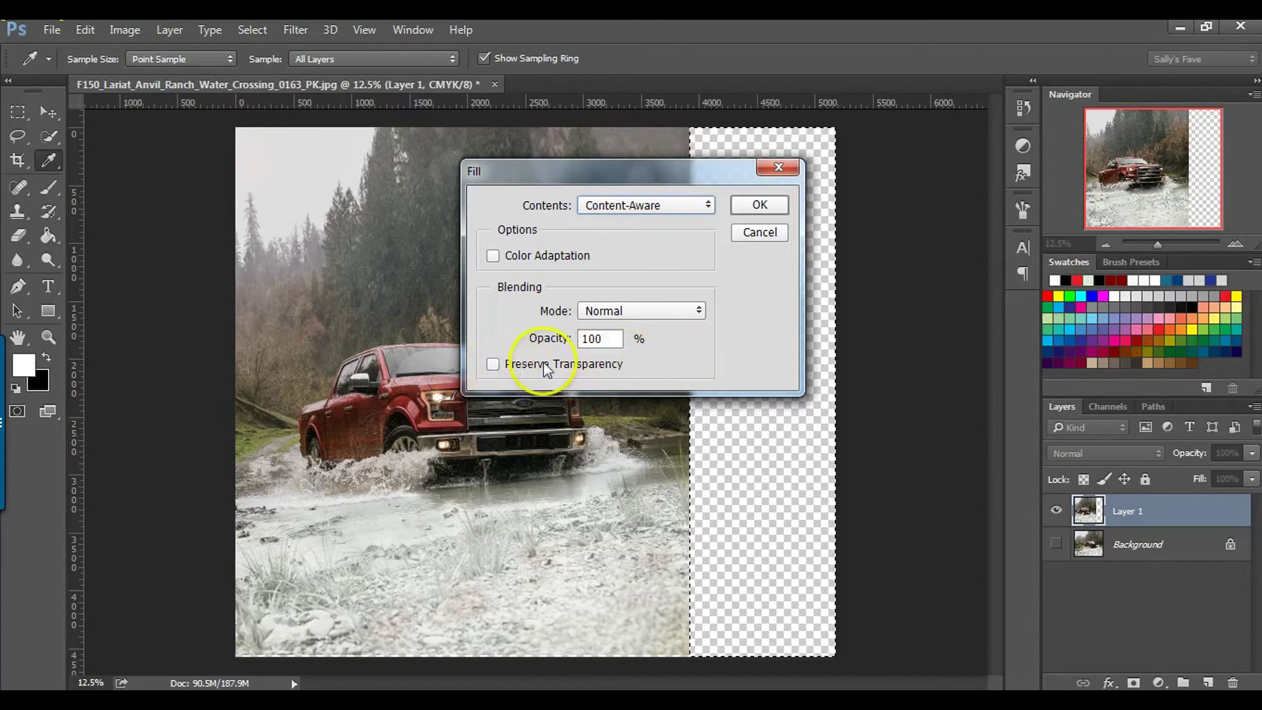
left_click(761, 205)
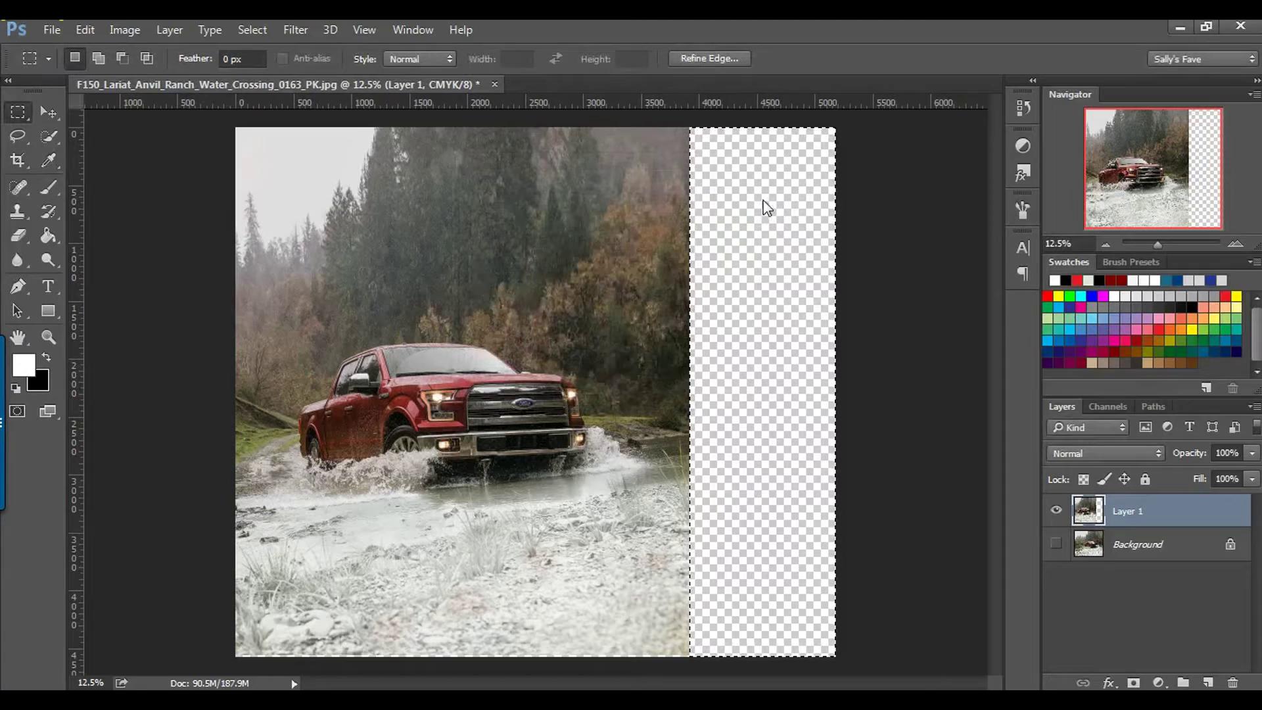
left_click(758, 221)
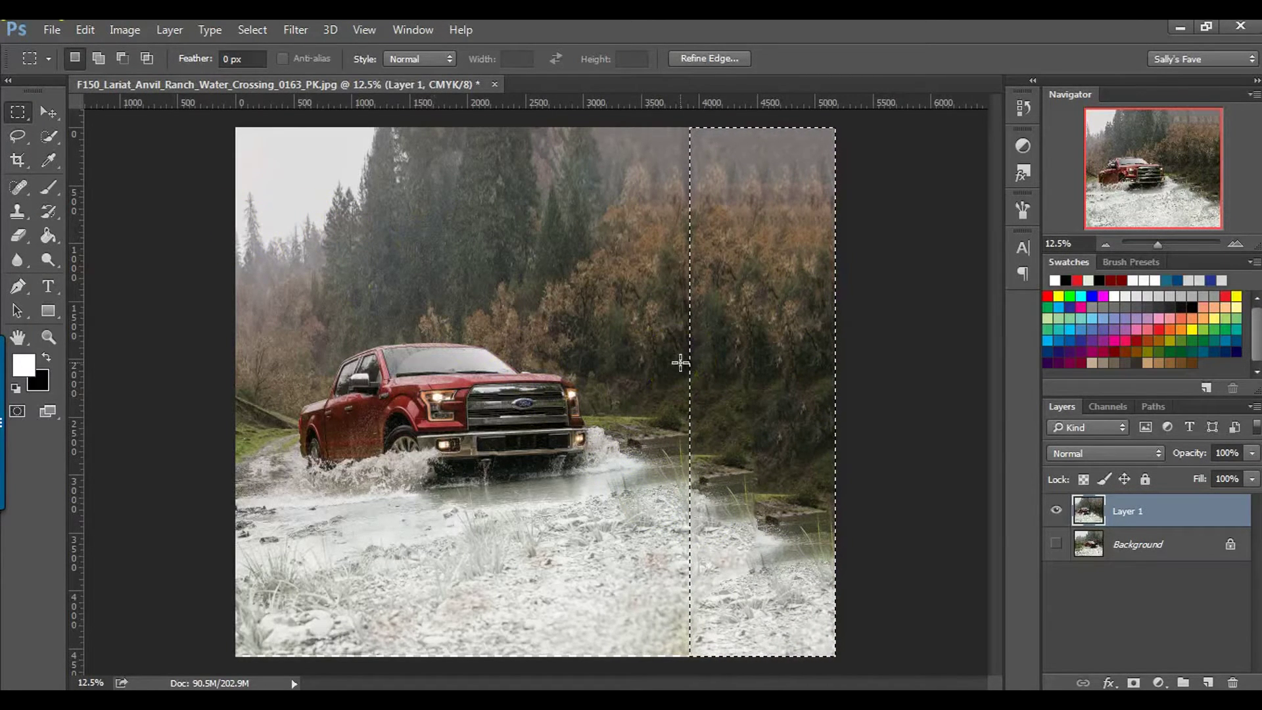
key("ctrl+d")
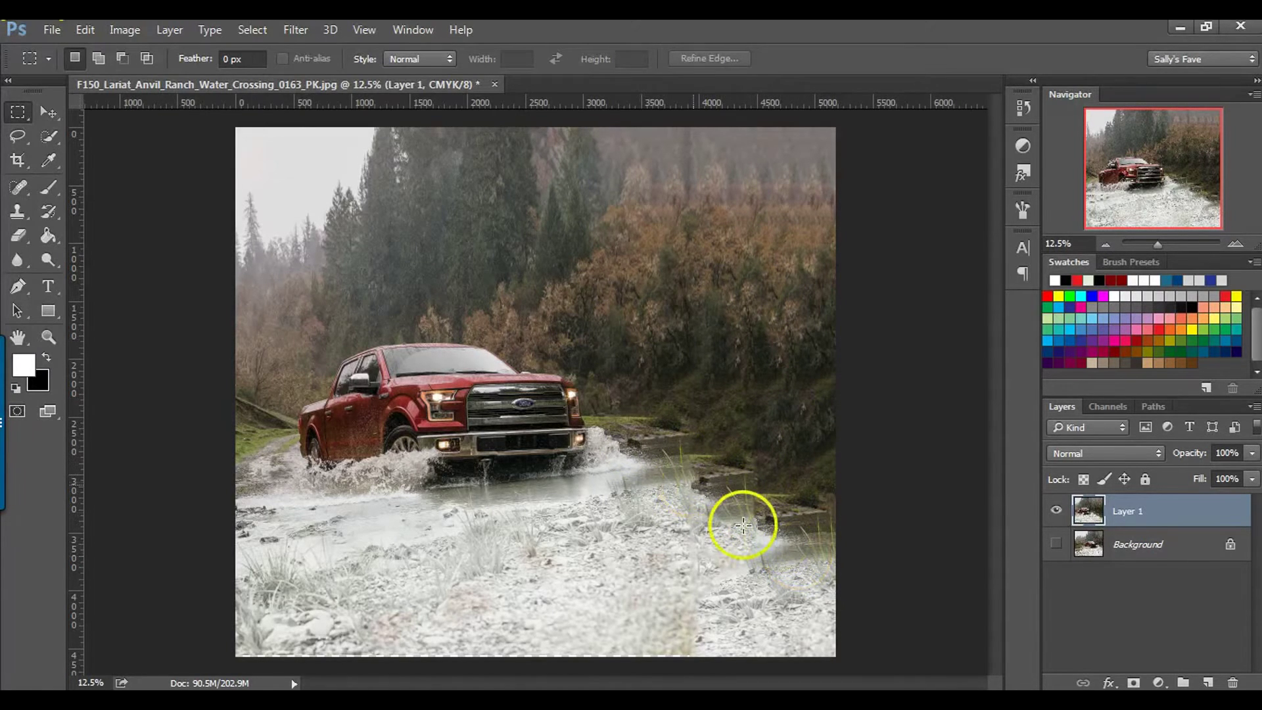
Step: Choose the Spot Healing Brush from the healing flyout, set to Content-Aware at 500 px
left_click(20, 189)
right_click(20, 190)
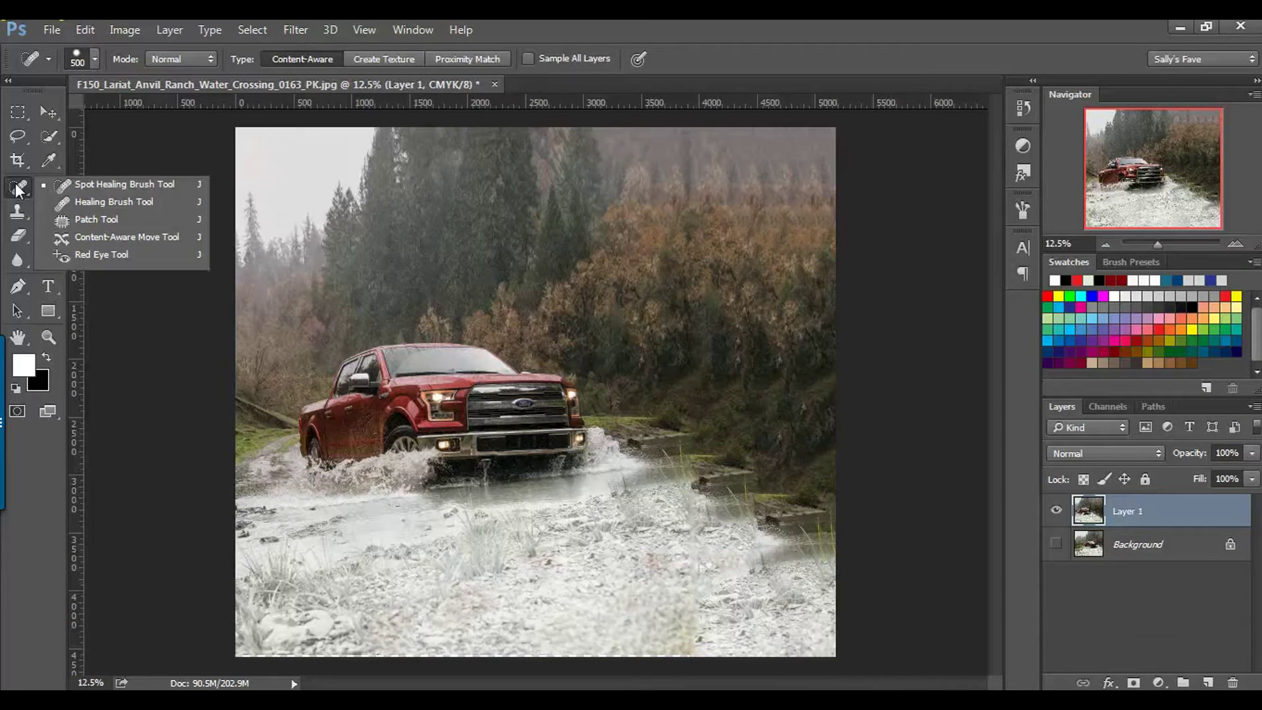
left_click(67, 191)
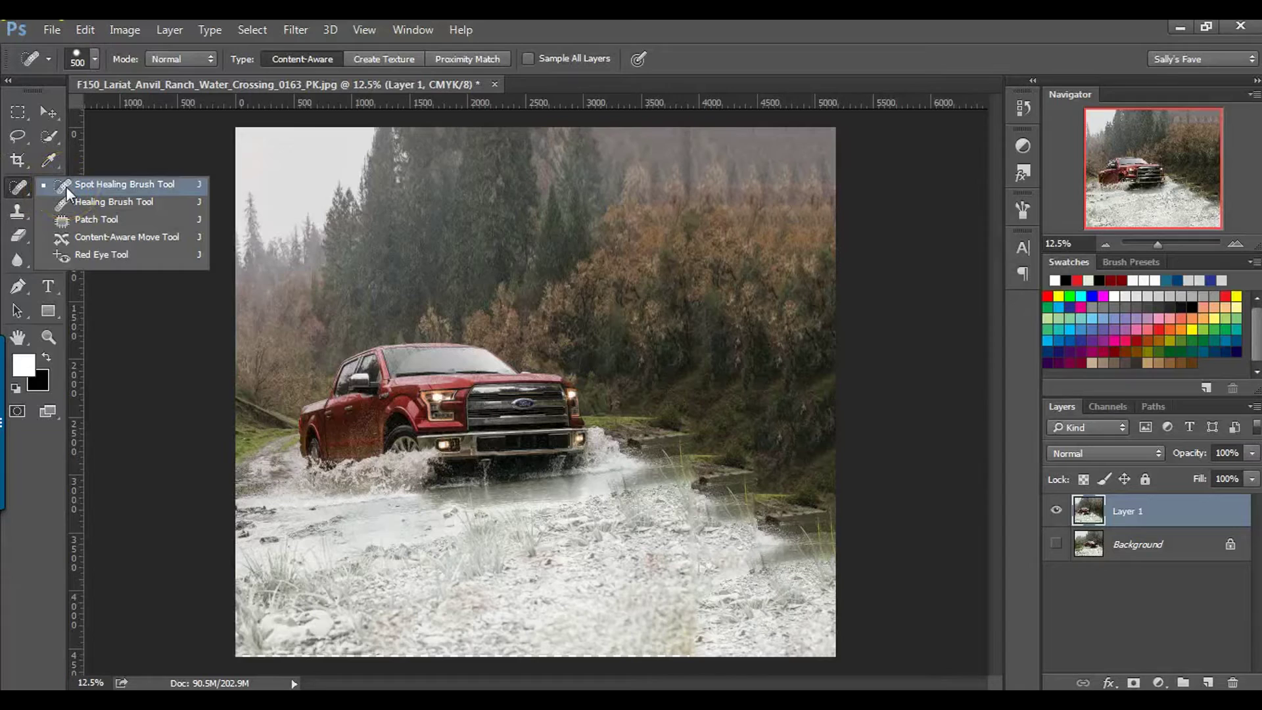
left_click(89, 192)
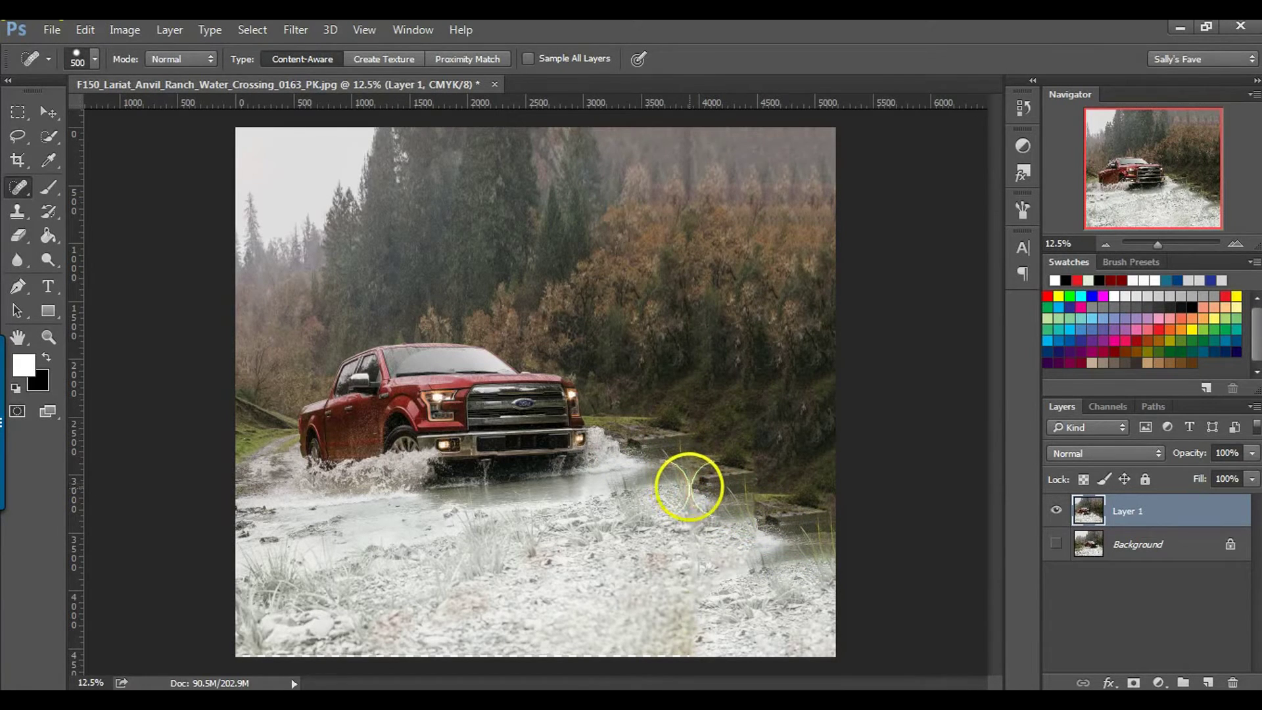
Step: Spot-heal the water seams right of the truck, the right-side trees and the lower-right riverbank
mouse_move(698, 496)
left_mouse_down()
mouse_move(804, 537)
mouse_move(814, 530)
mouse_move(682, 489)
mouse_move(854, 516)
left_mouse_up()
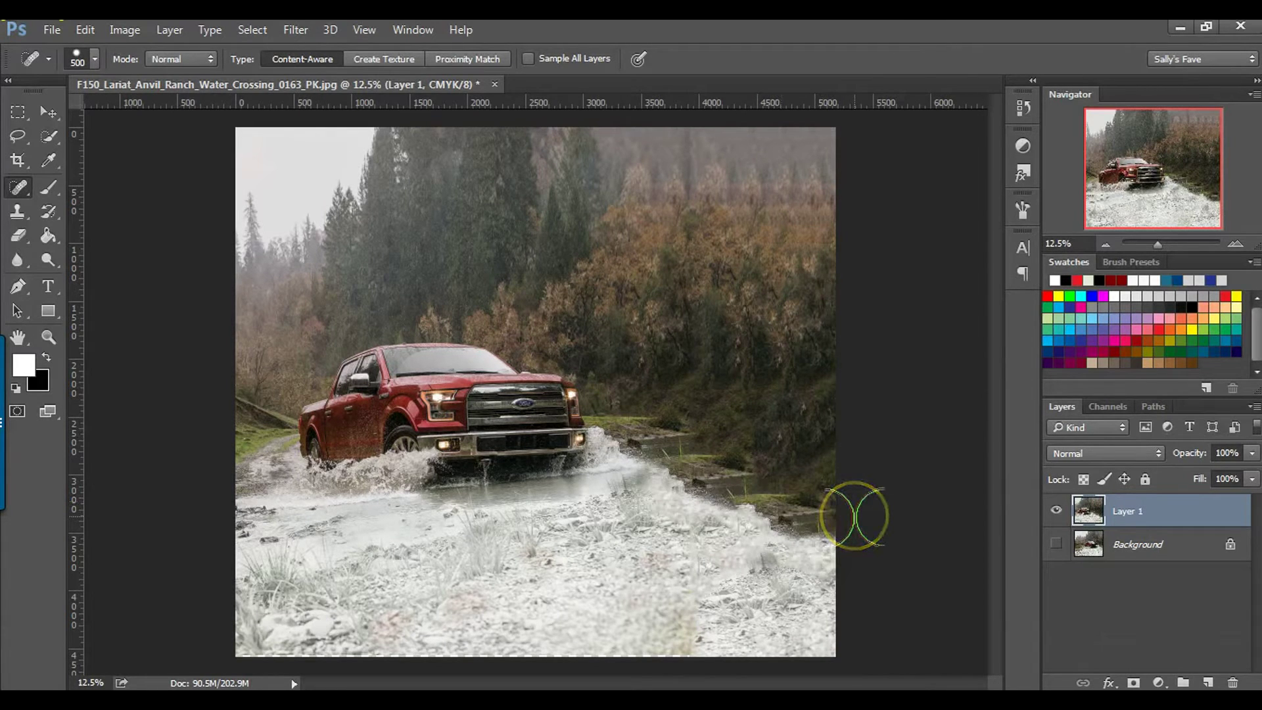
left_click_drag(626, 493, 871, 523)
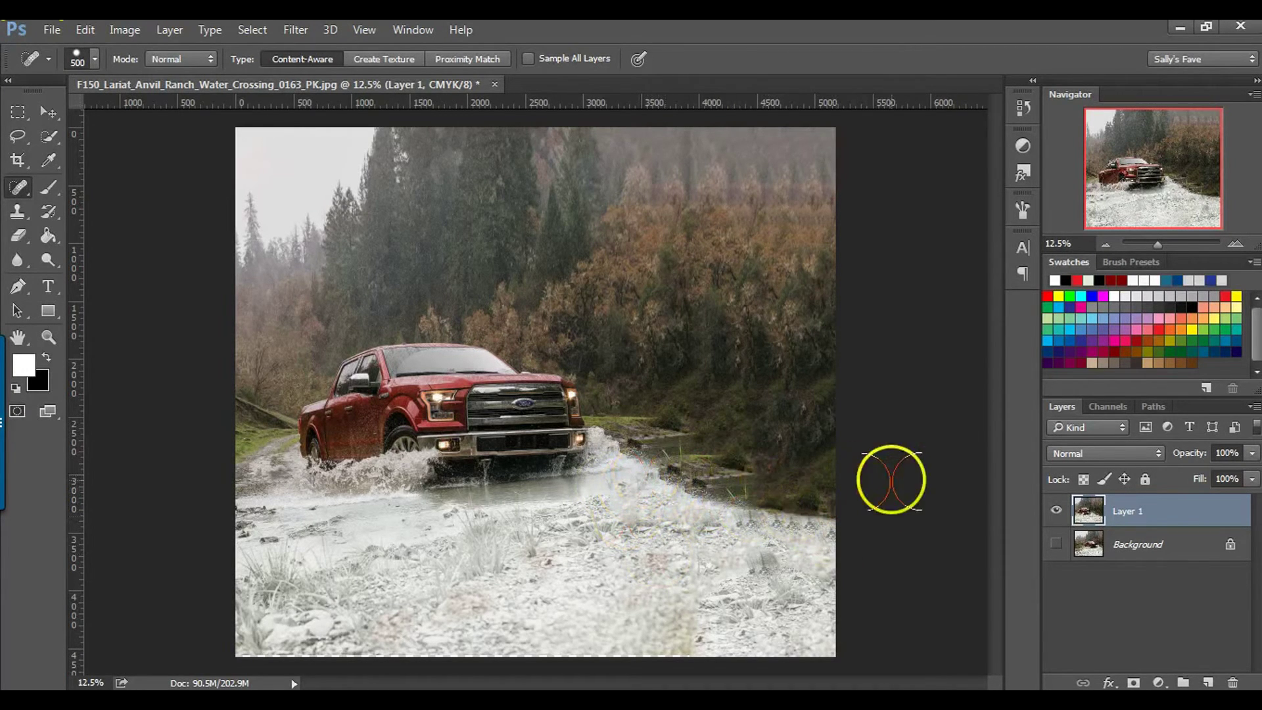
mouse_move(730, 488)
left_mouse_down()
mouse_move(653, 473)
mouse_move(871, 507)
left_mouse_up()
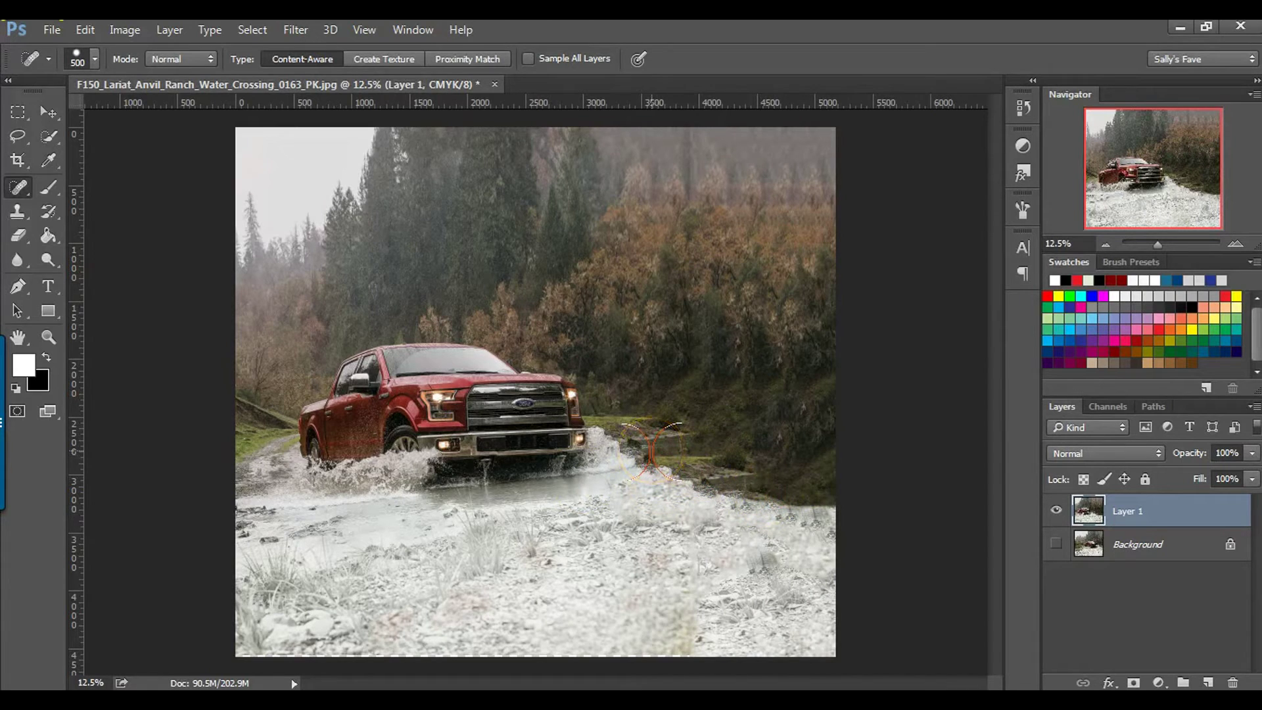
mouse_move(783, 178)
left_mouse_down()
mouse_move(665, 145)
mouse_move(677, 132)
mouse_move(695, 148)
mouse_move(692, 198)
mouse_move(697, 136)
mouse_move(696, 209)
left_mouse_up()
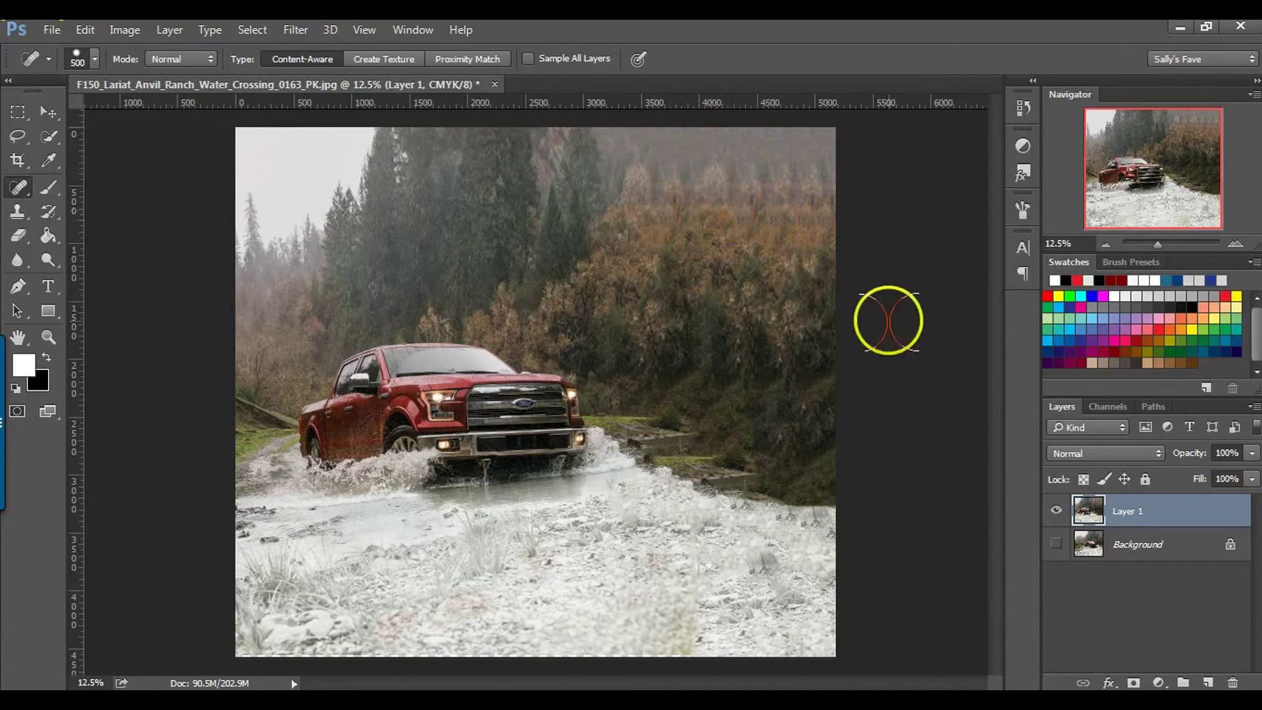
mouse_move(760, 457)
left_mouse_down()
mouse_move(723, 455)
mouse_move(777, 456)
left_mouse_up()
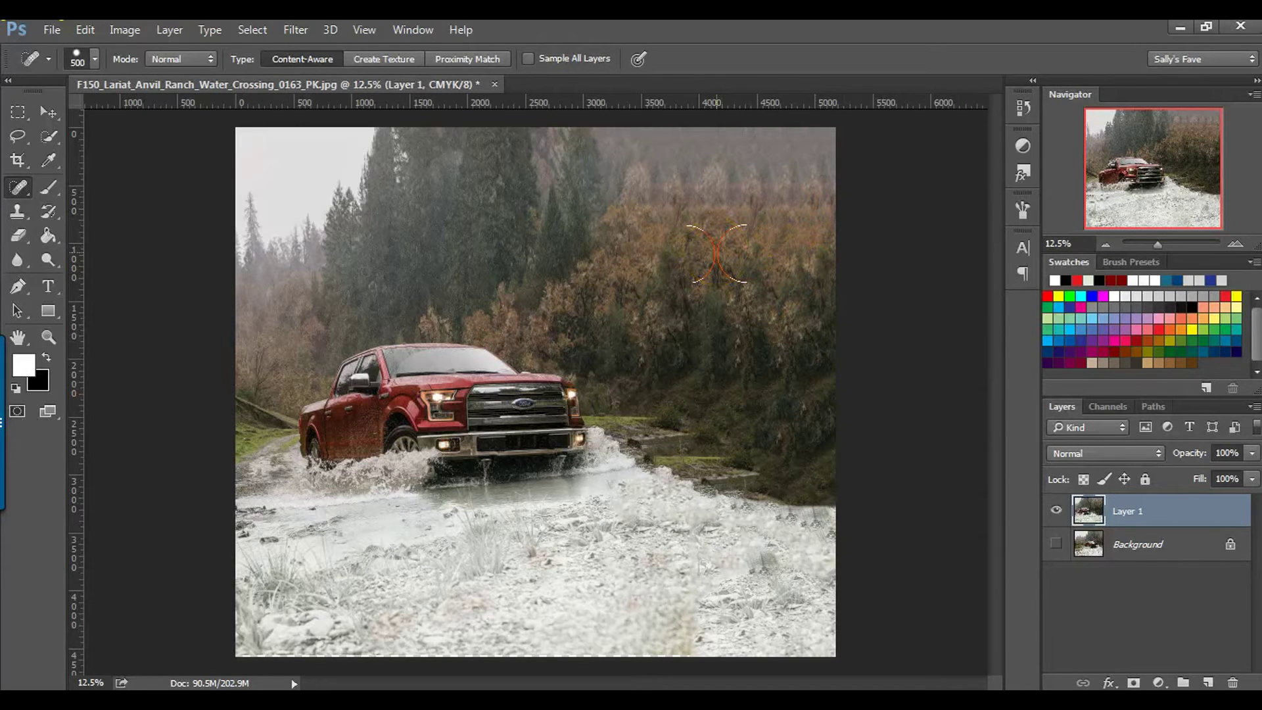
mouse_move(549, 366)
left_mouse_down()
mouse_move(498, 389)
mouse_move(522, 491)
mouse_move(620, 569)
mouse_move(771, 605)
mouse_move(844, 603)
left_mouse_up()
mouse_move(843, 532)
left_mouse_down()
mouse_move(829, 289)
mouse_move(841, 221)
mouse_move(701, 263)
mouse_move(771, 280)
mouse_move(794, 275)
mouse_move(758, 219)
mouse_move(575, 192)
mouse_move(314, 192)
mouse_move(68, 169)
left_mouse_up()
Step: Switch to Clone Stamp at 1000 px and clone trees and haze along the top-right edge
left_click(23, 209)
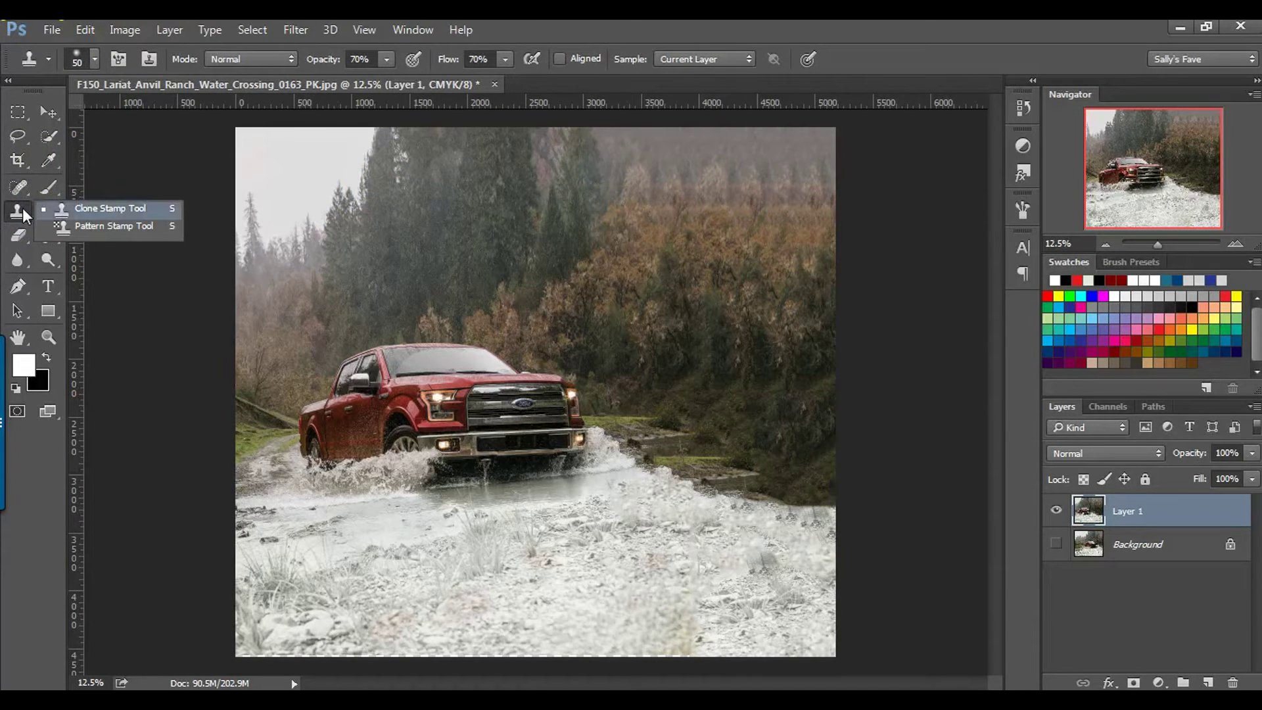
left_click(99, 207)
left_click(269, 223)
mouse_move(270, 223)
left_mouse_down()
mouse_move(336, 233)
mouse_move(320, 200)
mouse_move(266, 163)
mouse_move(296, 175)
mouse_move(231, 283)
mouse_move(368, 209)
mouse_move(362, 163)
left_mouse_up()
key("bracketright")
key("bracketright")
key("bracketright")
key("bracketright")
key("bracketright")
key("bracketright")
key("bracketright")
key("bracketright")
key("bracketright")
key("bracketright")
key("bracketright")
key("bracketright")
key("bracketright")
key("bracketright")
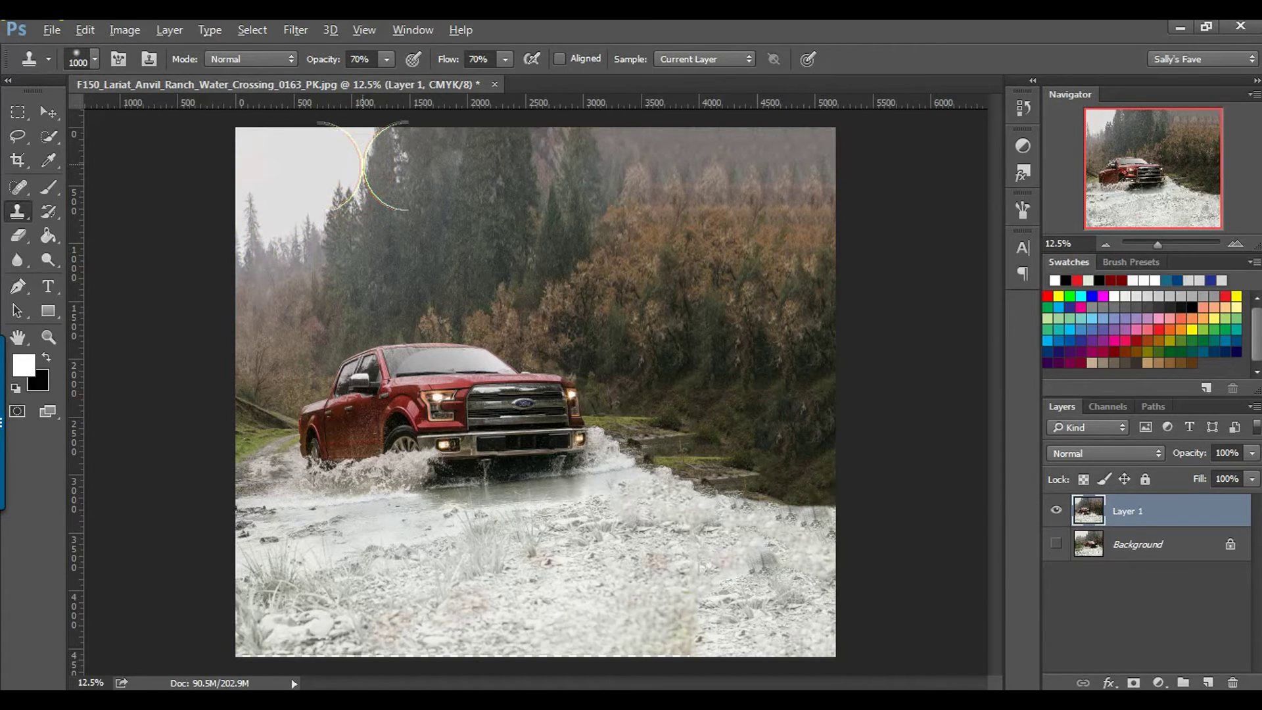
mouse_move(367, 176)
left_mouse_down()
mouse_move(359, 330)
mouse_move(518, 198)
mouse_move(679, 163)
mouse_move(834, 143)
left_mouse_up()
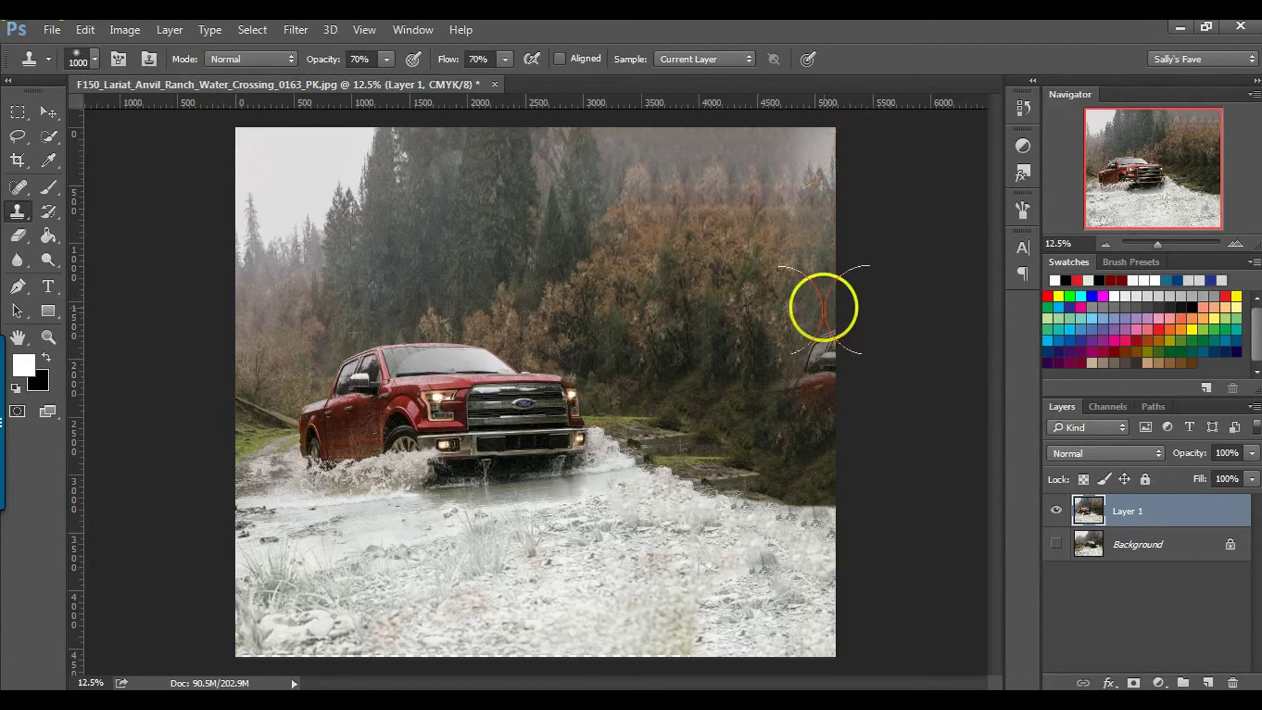
key("ctrl+z")
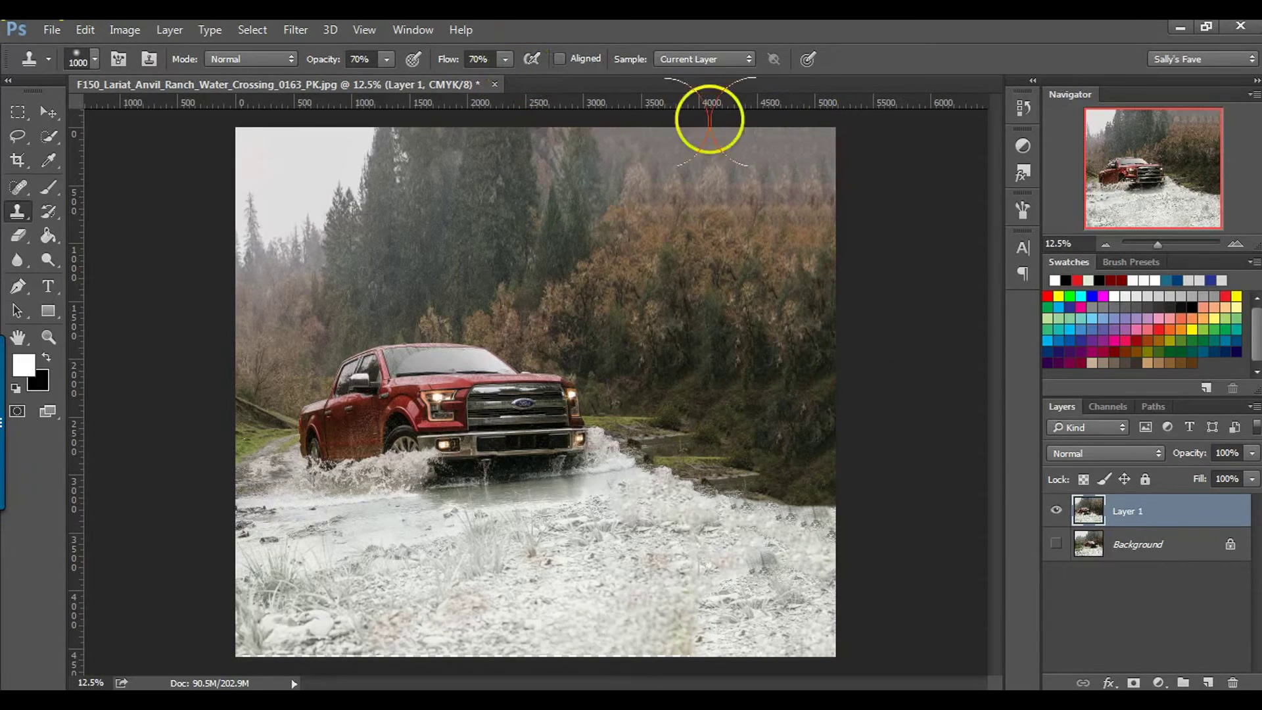
mouse_move(822, 139)
left_mouse_down()
mouse_move(818, 271)
mouse_move(769, 160)
mouse_move(780, 158)
mouse_move(651, 156)
left_mouse_up()
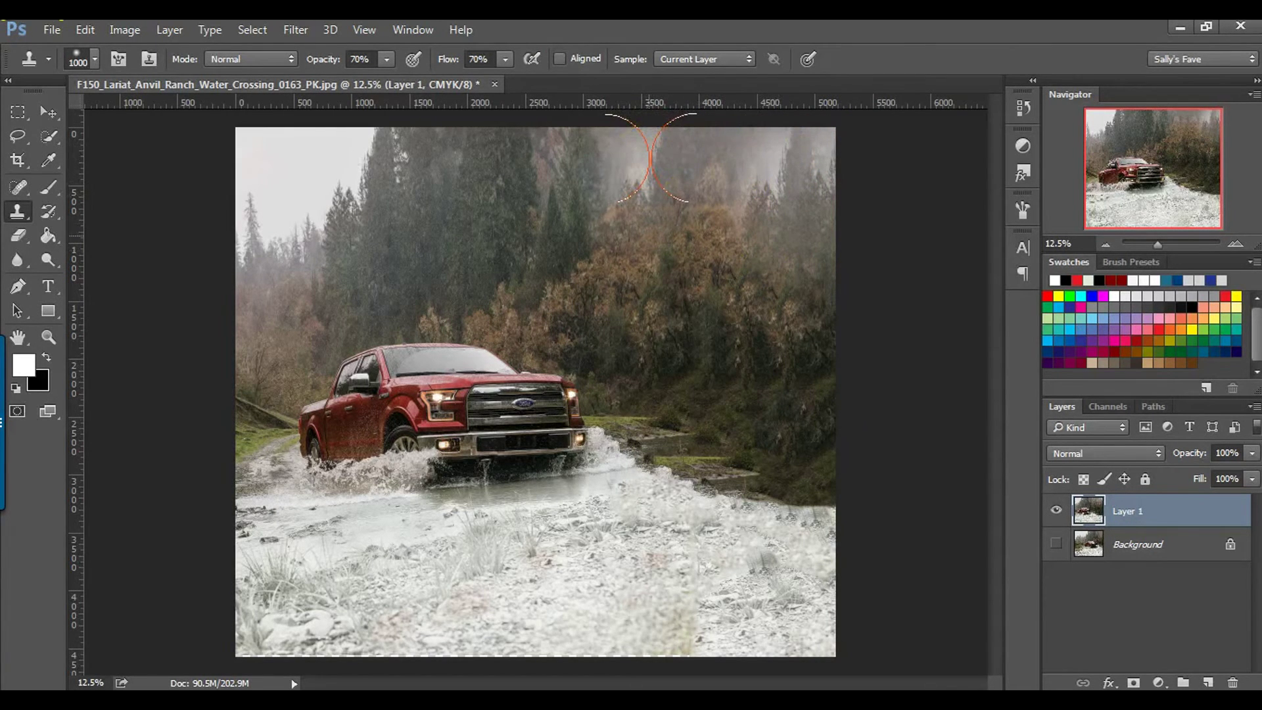
Step: Resample the trees and stamp bright haze over the upper treetops and top-right edge
left_click(648, 259)
left_click(203, 203)
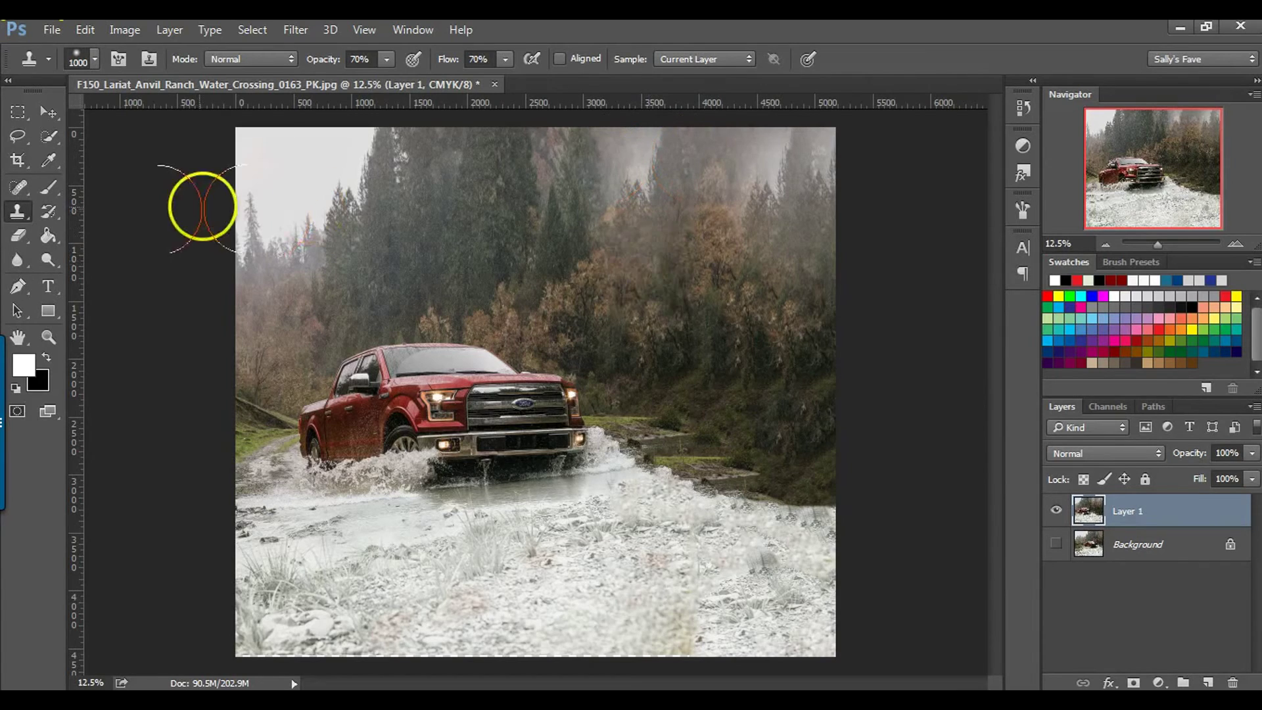
left_click_drag(815, 142, 815, 141)
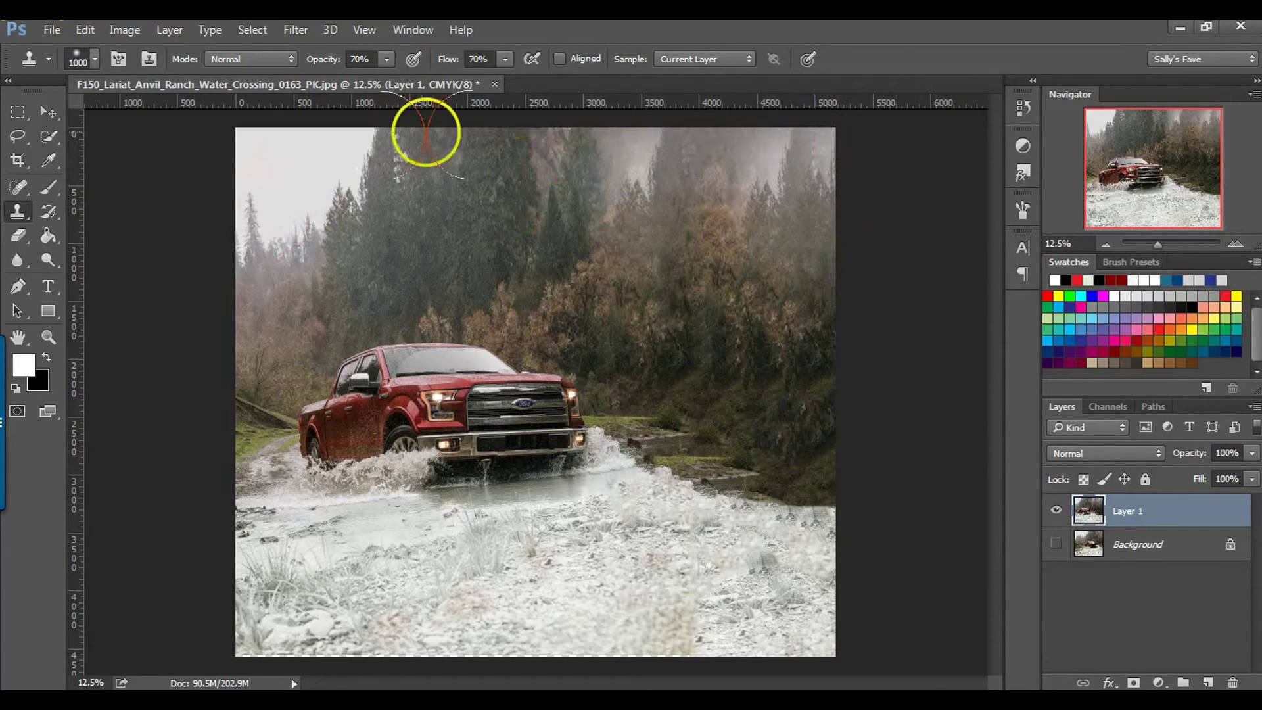
mouse_move(422, 129)
left_mouse_down()
mouse_move(422, 168)
mouse_move(489, 171)
mouse_move(330, 172)
mouse_move(247, 210)
mouse_move(245, 273)
left_mouse_up()
left_click(611, 194)
left_click_drag(611, 193, 636, 182)
Step: Undo the bad haze strokes, set a new treetop source and clone haze through the treetops
left_click_drag(958, 274, 902, 253)
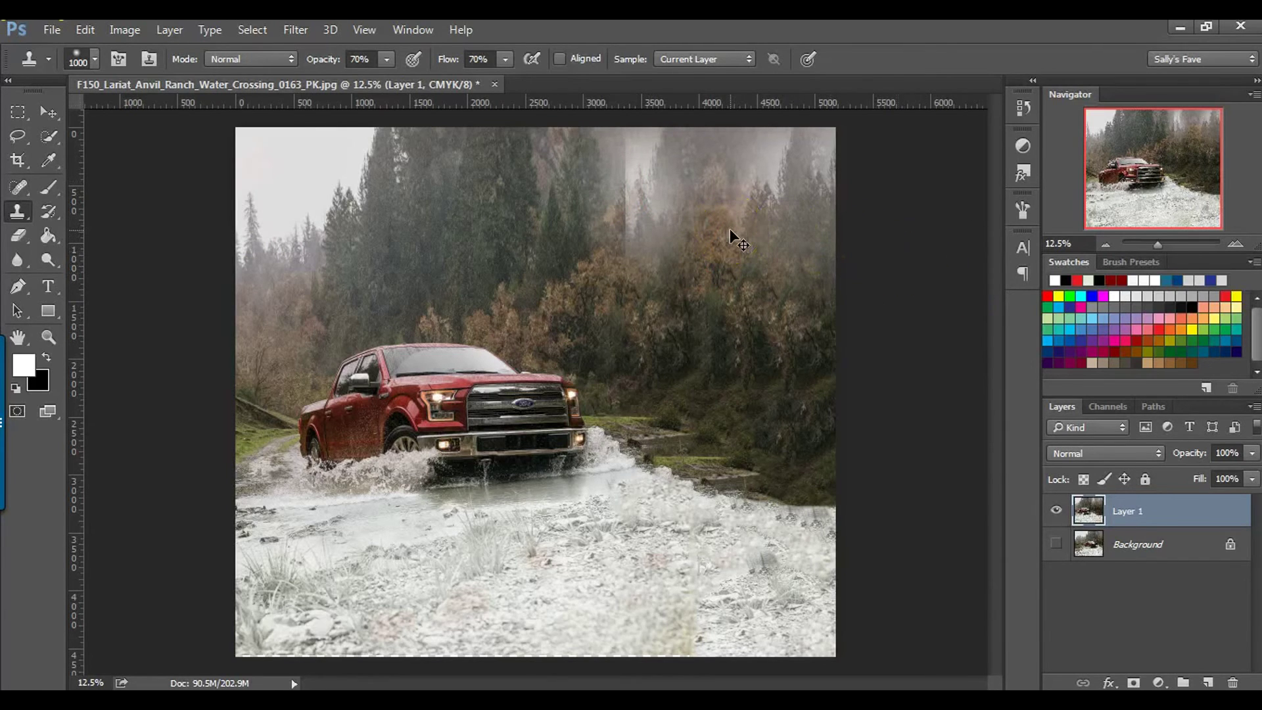
key("ctrl+z")
mouse_move(409, 163)
left_mouse_down()
mouse_move(287, 196)
mouse_move(411, 174)
mouse_move(351, 176)
mouse_move(356, 239)
mouse_move(590, 213)
mouse_move(695, 182)
mouse_move(714, 189)
mouse_move(720, 276)
left_mouse_up()
key("ctrl+alt+z")
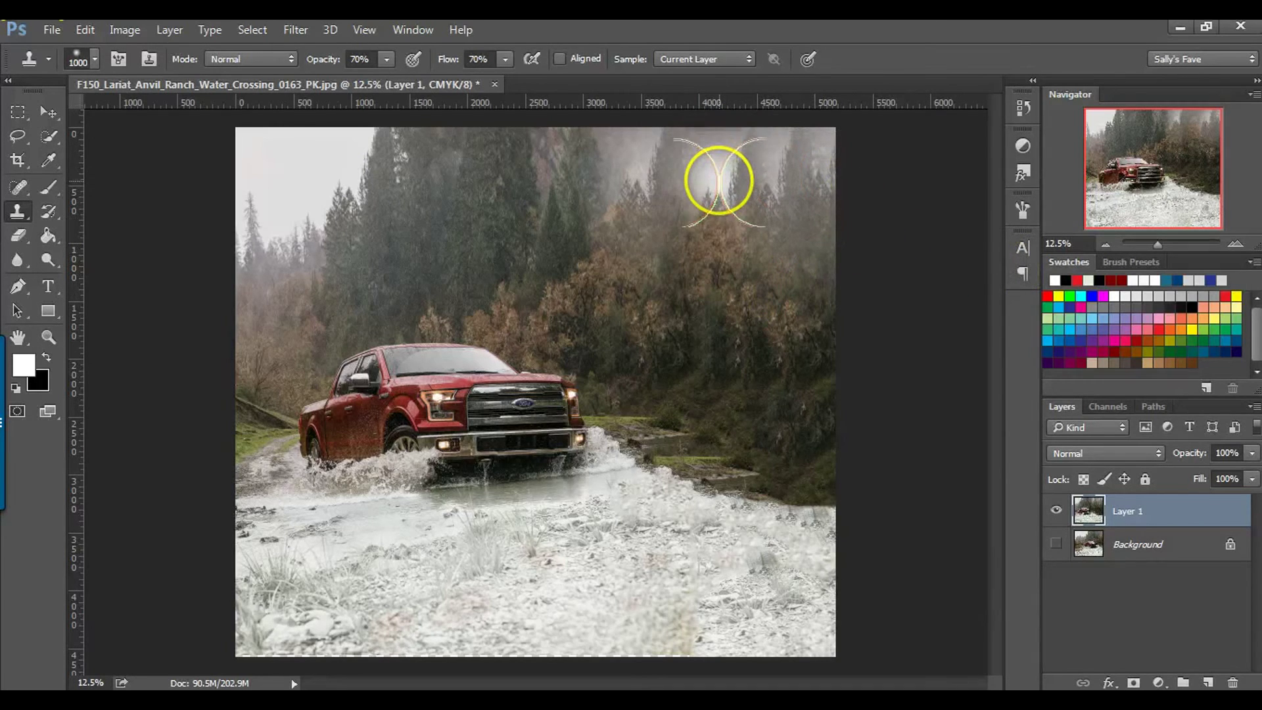
left_click(718, 175)
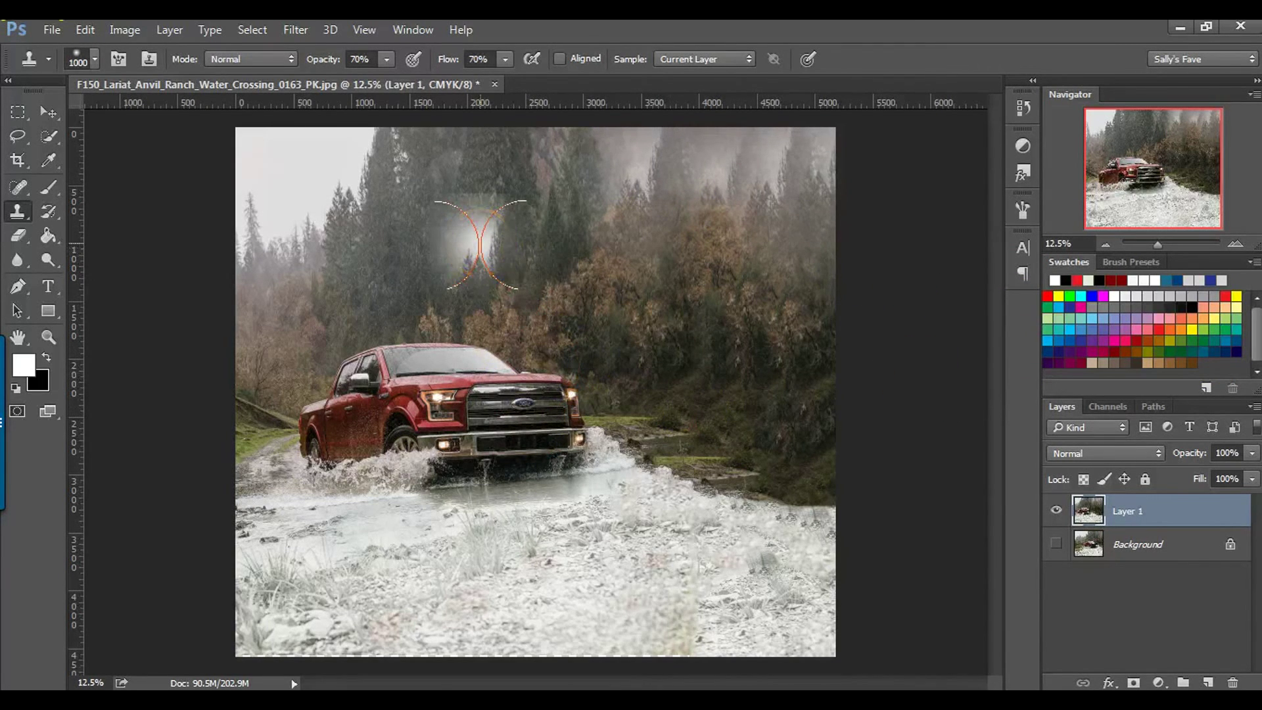
mouse_move(482, 244)
left_mouse_down()
mouse_move(482, 203)
mouse_move(479, 259)
mouse_move(693, 285)
mouse_move(806, 273)
mouse_move(765, 266)
mouse_move(631, 282)
mouse_move(1247, 379)
left_mouse_up()
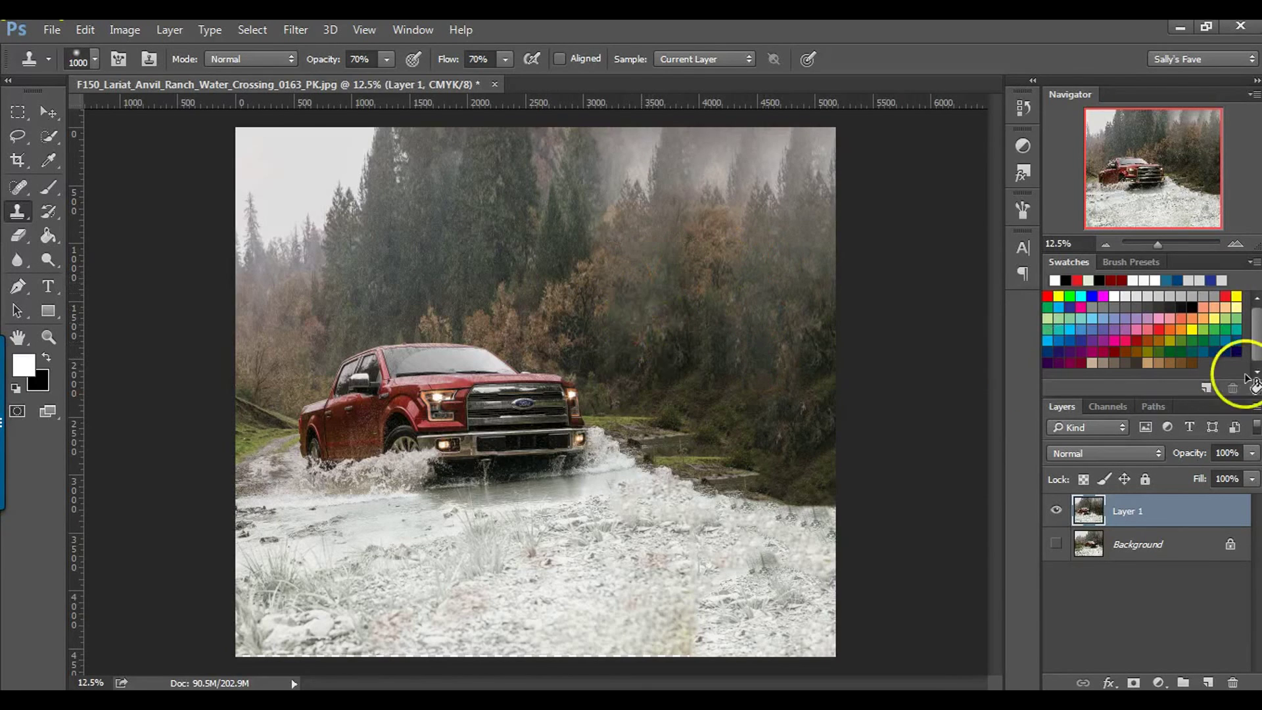